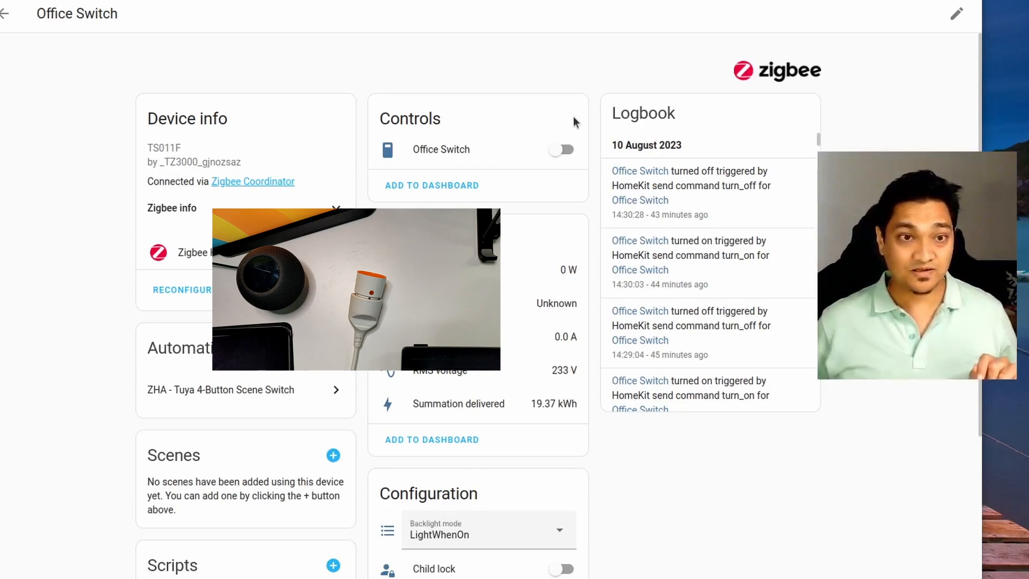
Test the Office Switch by turning it on and off several times from its device controls
{"action": "left_click", "coordinate": [565, 151]}
{"action": "left_click", "coordinate": [567, 152]}
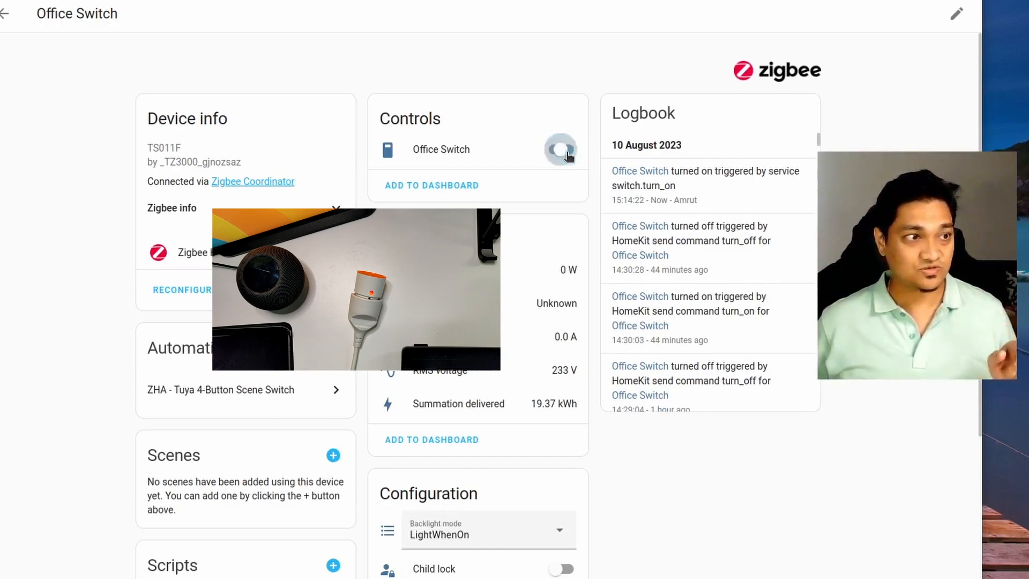
{"action": "left_click", "coordinate": [567, 152]}
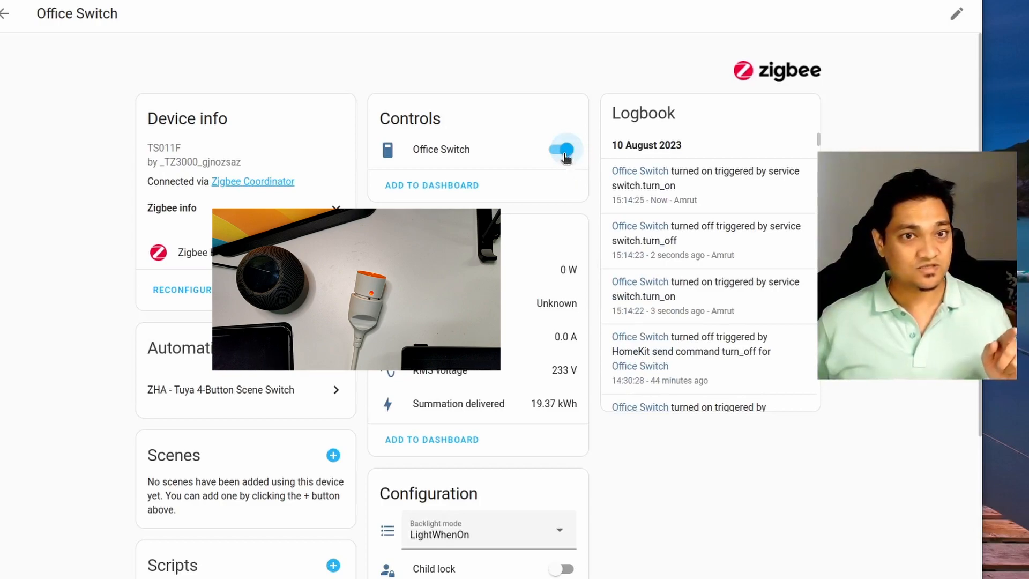
{"action": "left_click", "coordinate": [566, 151]}
{"action": "left_click", "coordinate": [566, 151]}
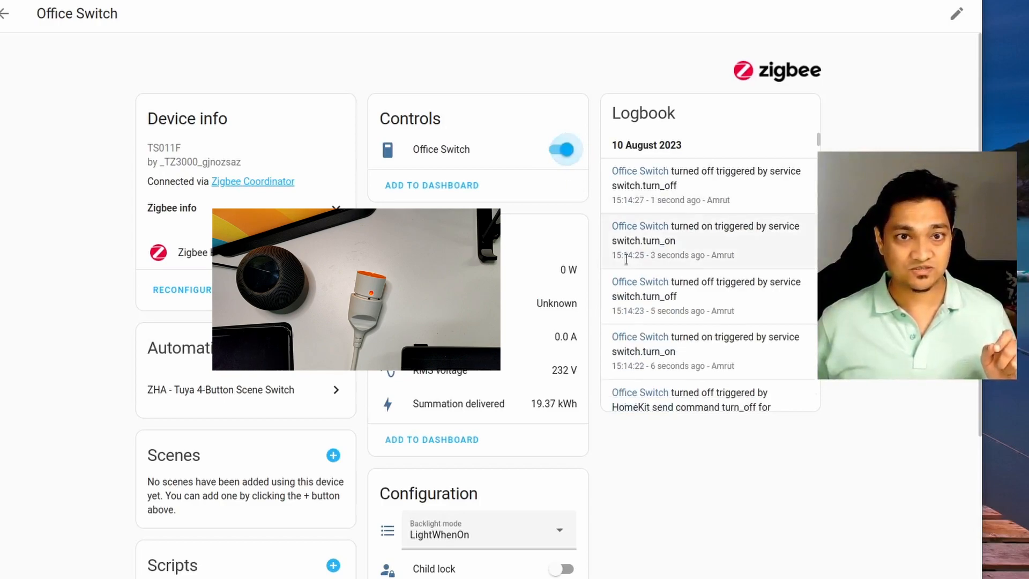
{"action": "left_click", "coordinate": [554, 156]}
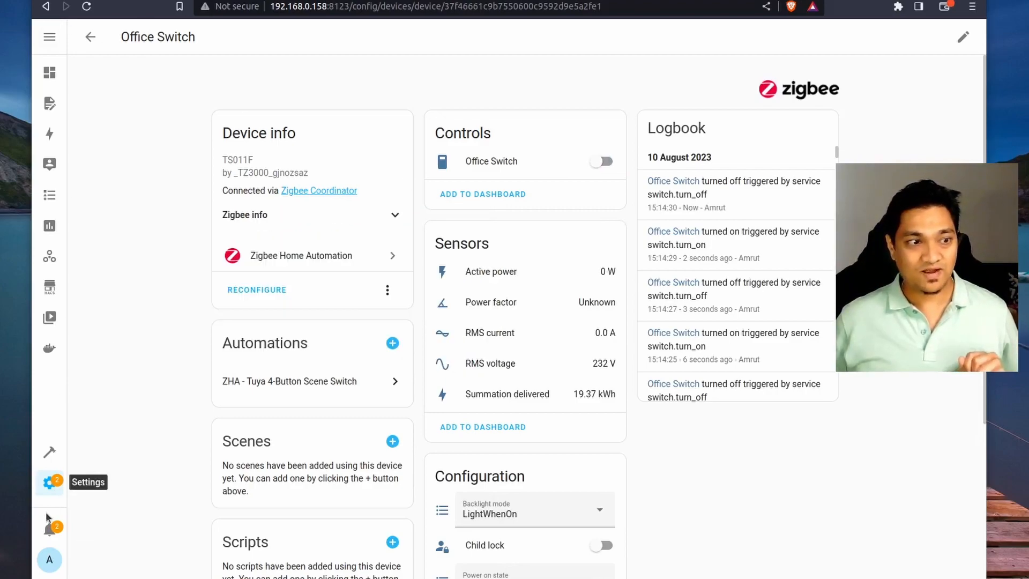
Start adding a new integration, searching for "homekit" and choosing HomeKit Bridge from the Apple integrations
{"action": "left_click", "coordinate": [50, 482]}
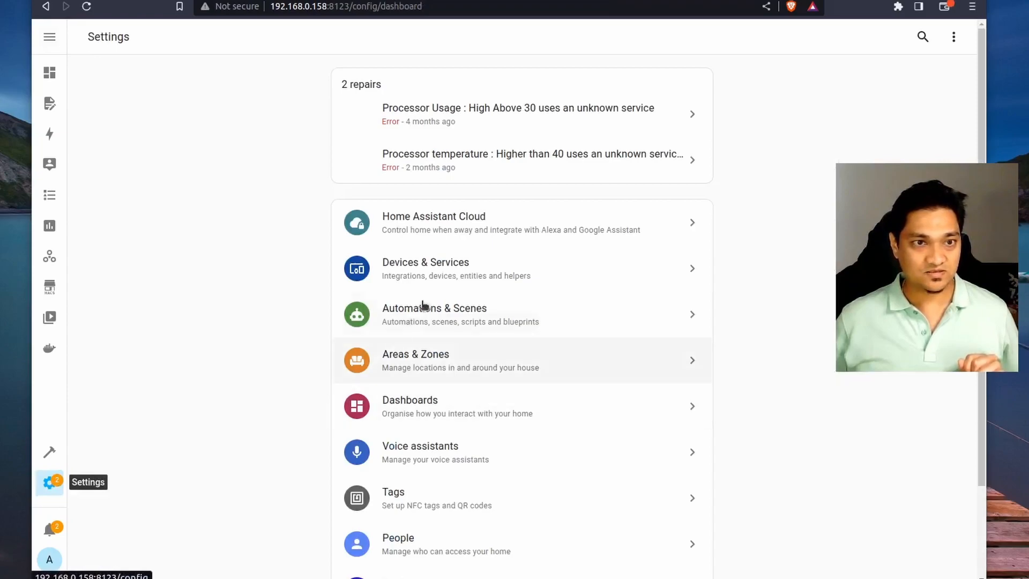
{"action": "left_click", "coordinate": [495, 270]}
{"action": "left_click", "coordinate": [889, 560]}
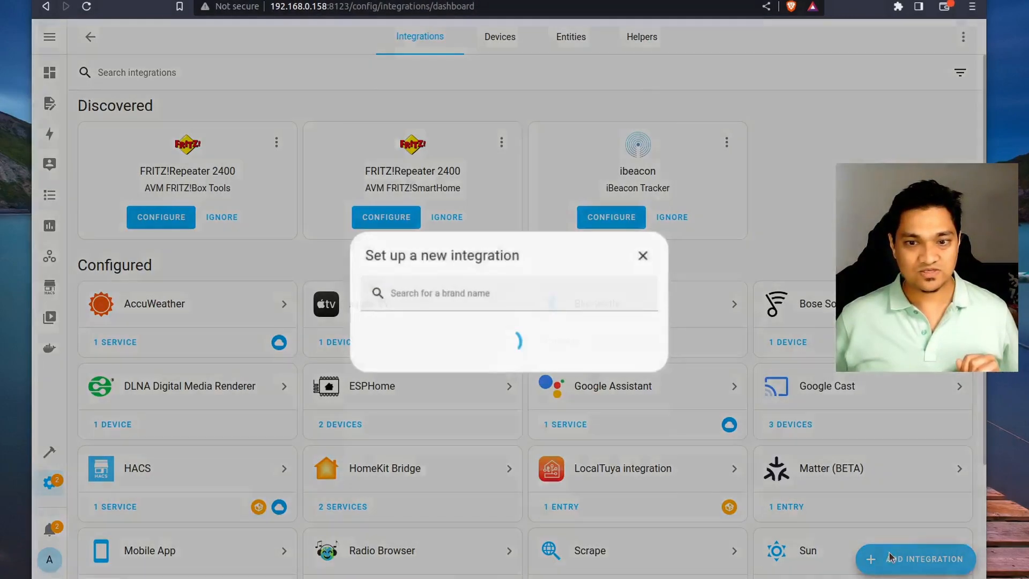
{"action": "type", "text": "h"}
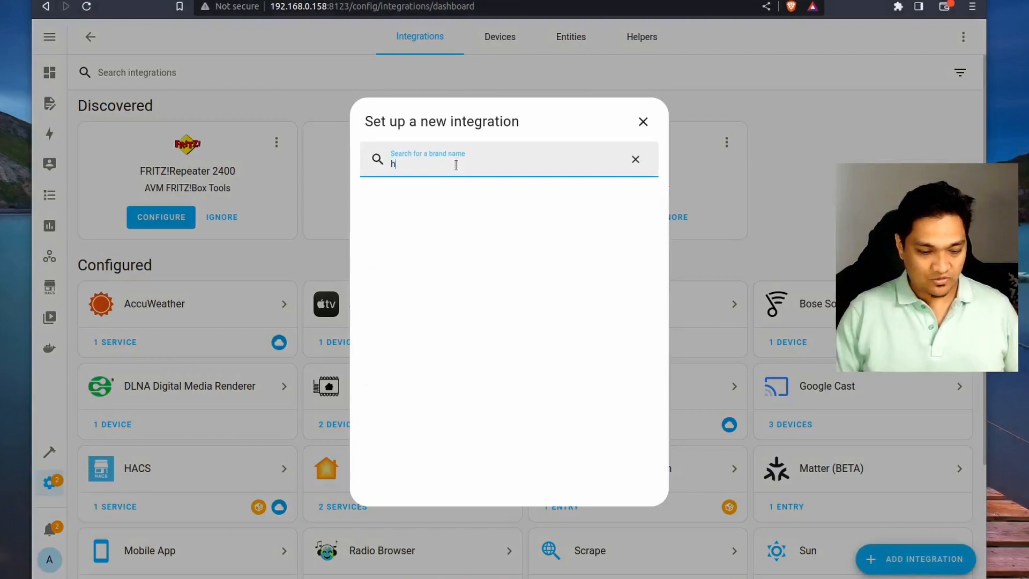
{"action": "type", "text": "omekit"}
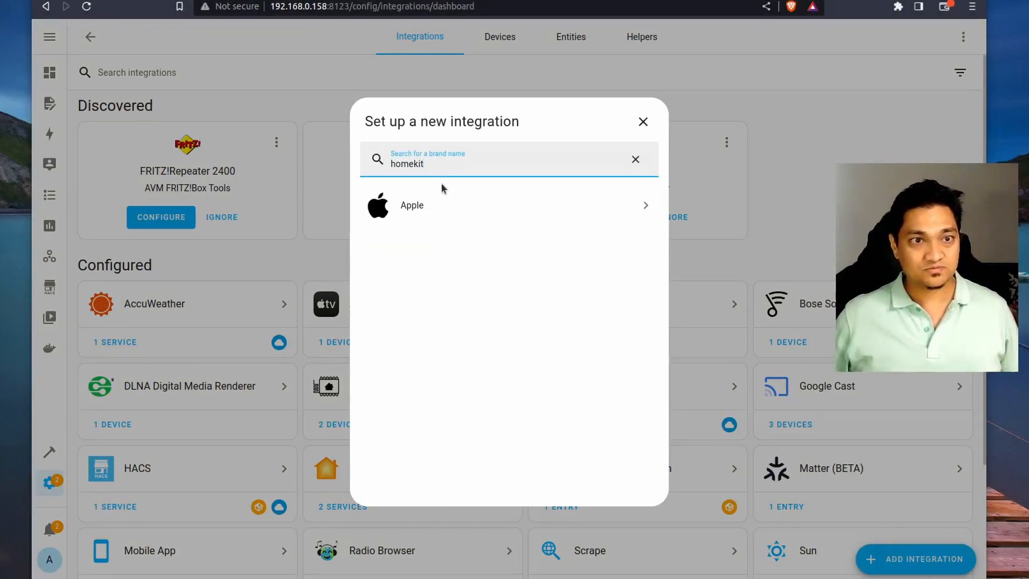
{"action": "left_click", "coordinate": [493, 215]}
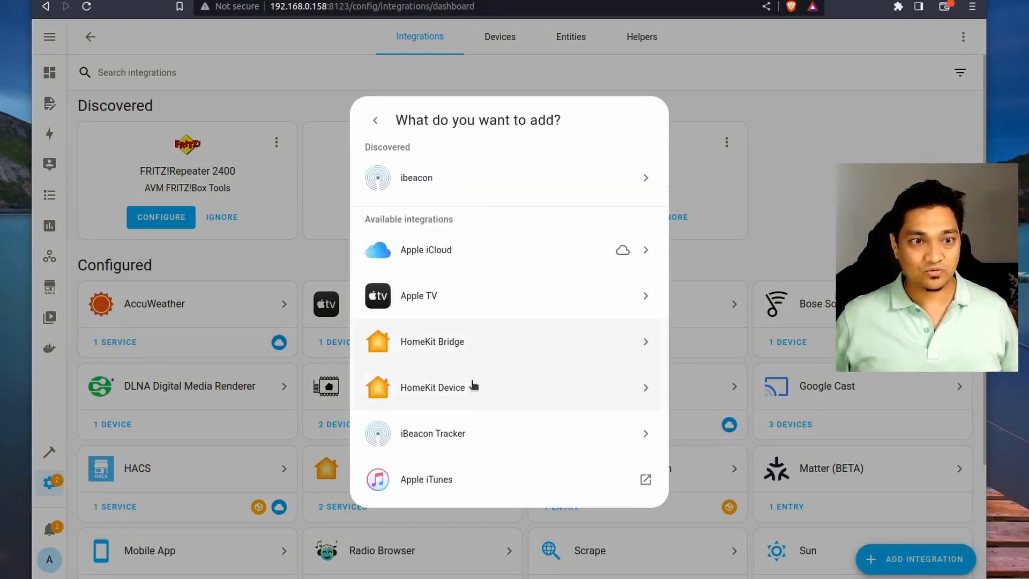
{"action": "left_click", "coordinate": [442, 352]}
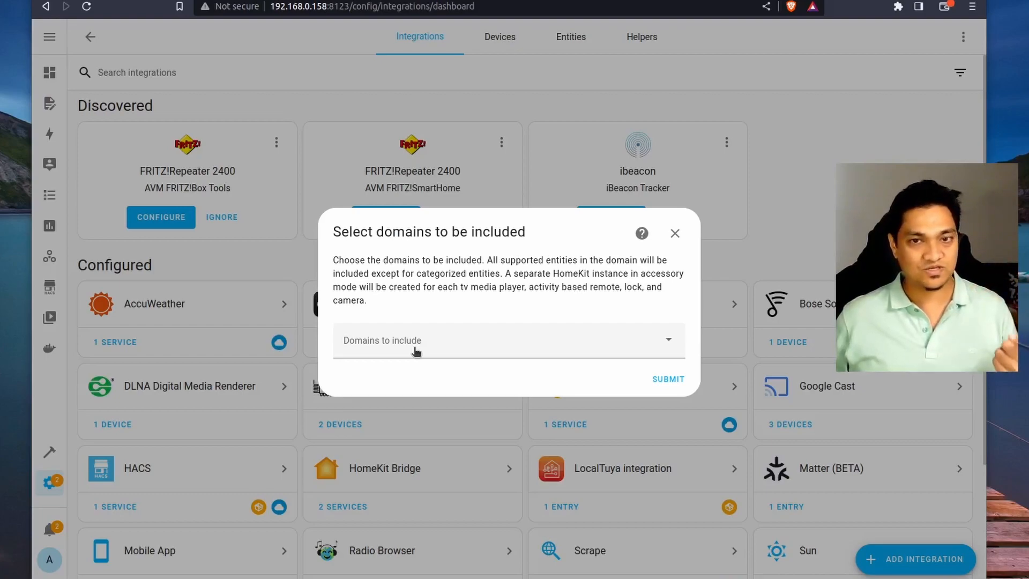
Create the HomeKit Bridge with only the Switch domain included, without an area, and view its pairing notification
{"action": "left_click", "coordinate": [416, 351]}
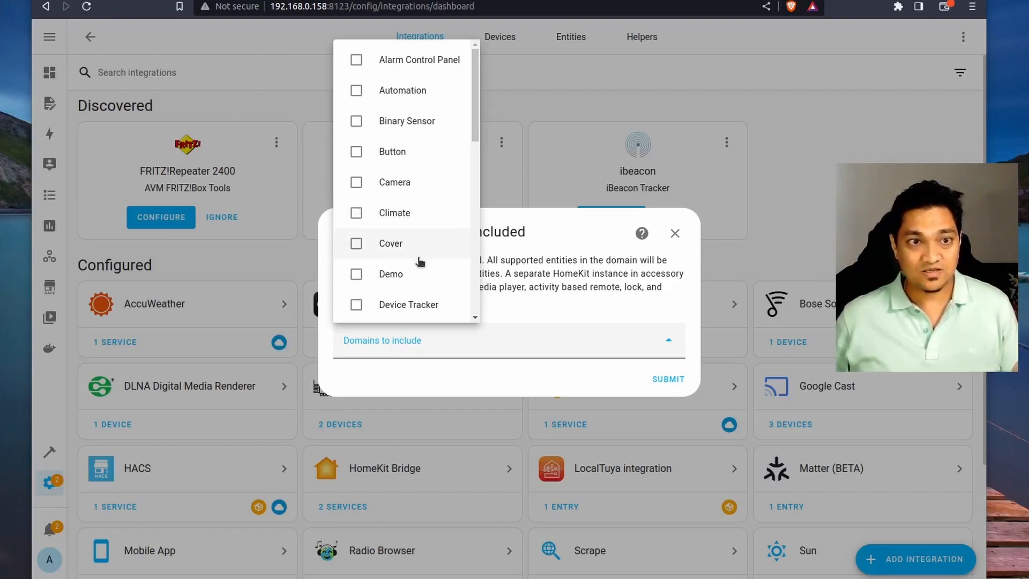
{"action": "scroll", "coordinate": [420, 261], "scroll_direction": "down", "scroll_amount": 5}
{"action": "scroll", "coordinate": [420, 261], "scroll_direction": "down", "scroll_amount": 5}
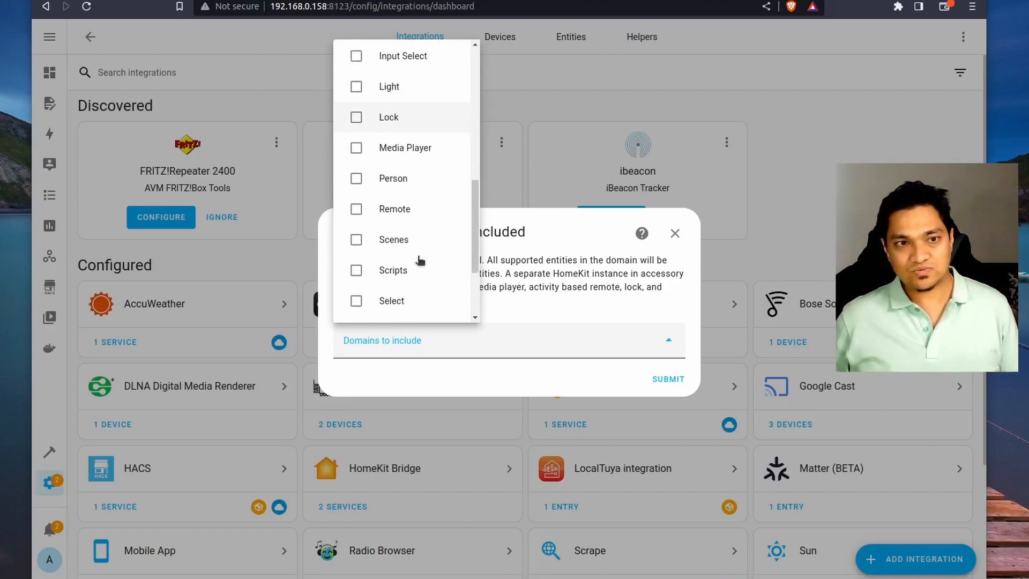
{"action": "left_click", "coordinate": [391, 241]}
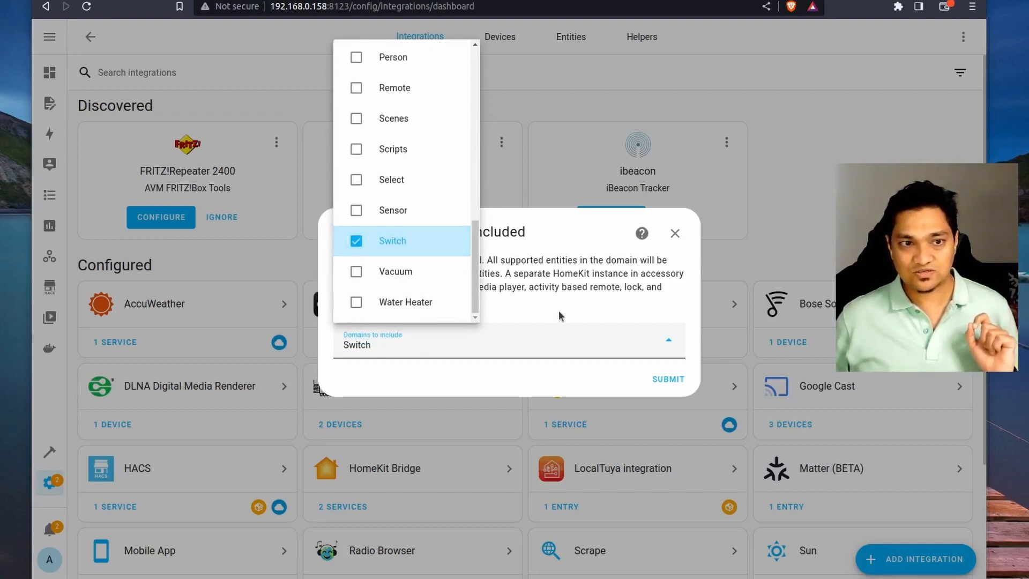
{"action": "left_click", "coordinate": [668, 379]}
{"action": "left_click", "coordinate": [669, 346]}
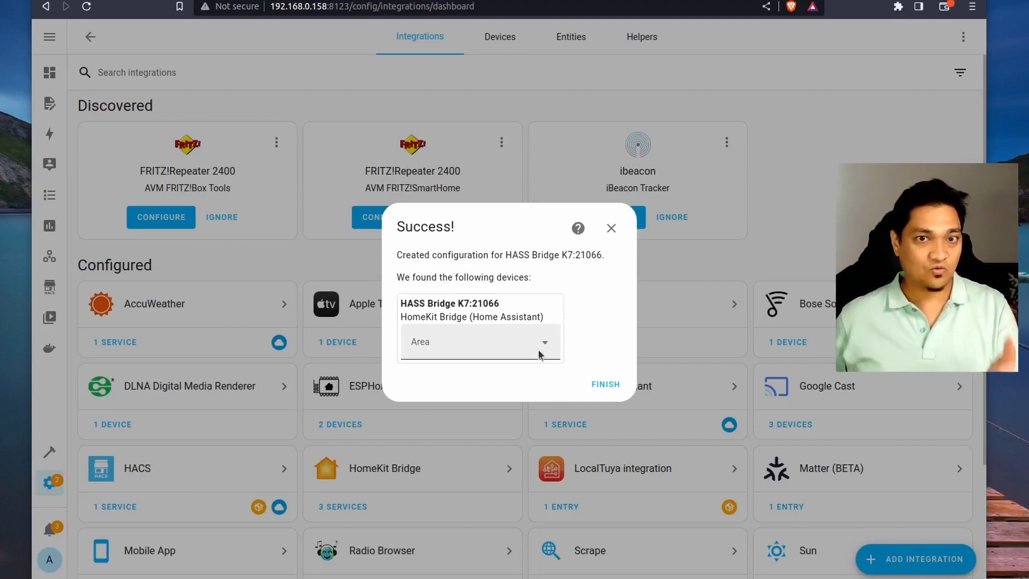
{"action": "left_click", "coordinate": [606, 384]}
{"action": "left_click", "coordinate": [49, 529]}
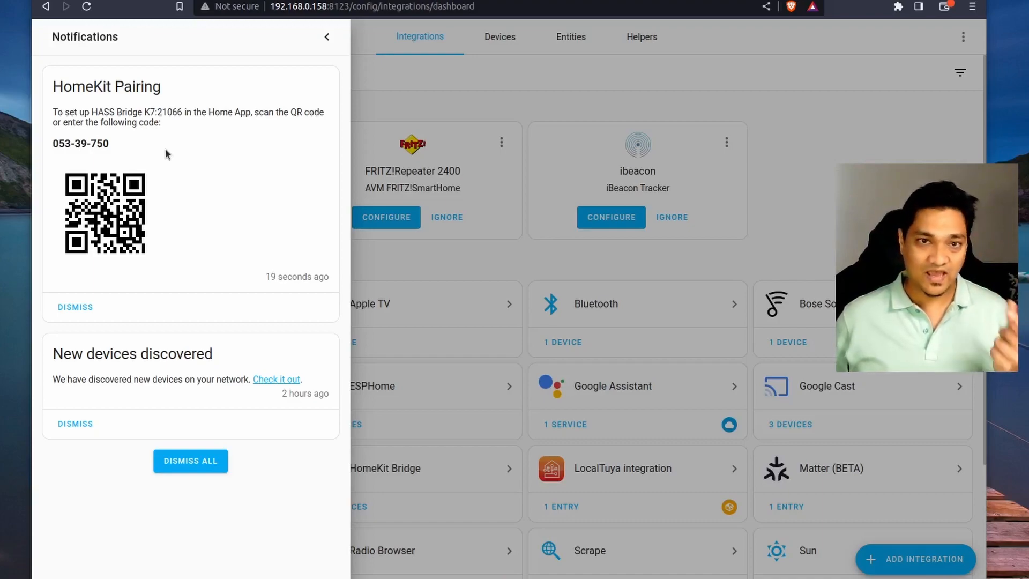
{"action": "left_click", "coordinate": [375, 193]}
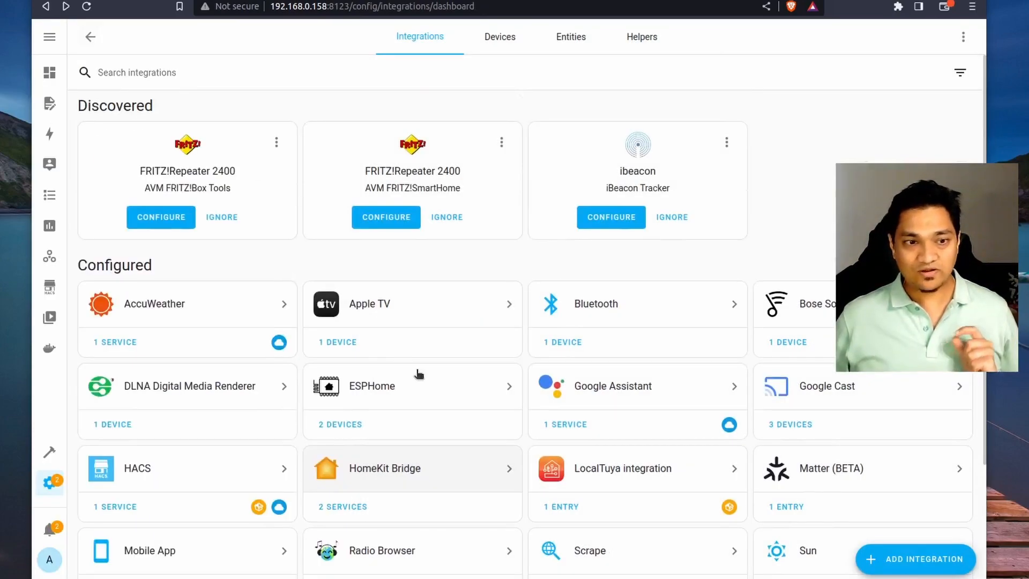
Configure the HASS Bridge K7:21066 entry in bridge mode with the inclusion mode set to include for the Switch domain
{"action": "left_click", "coordinate": [468, 475]}
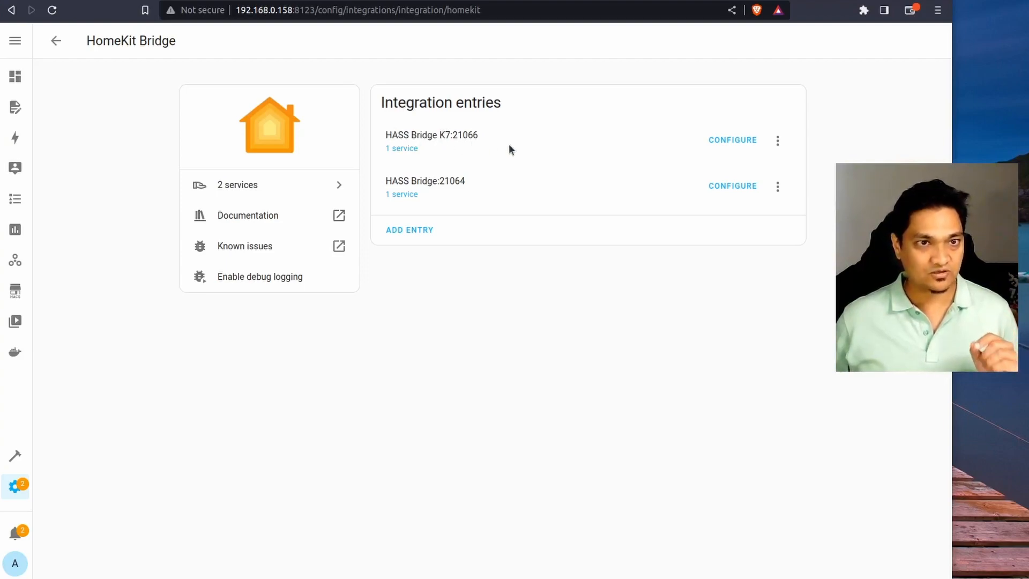
{"action": "left_click", "coordinate": [726, 143]}
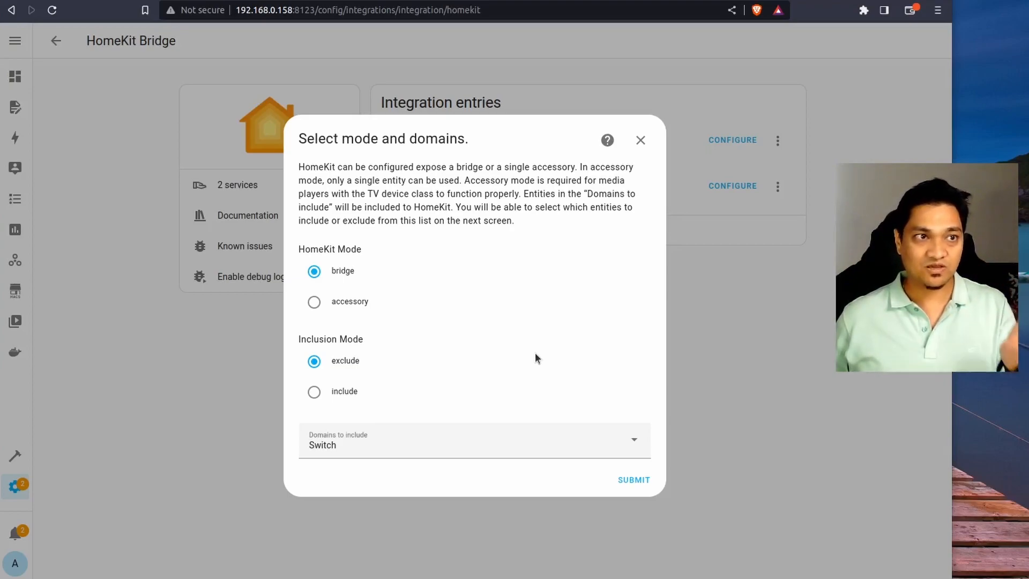
{"action": "left_click", "coordinate": [333, 393]}
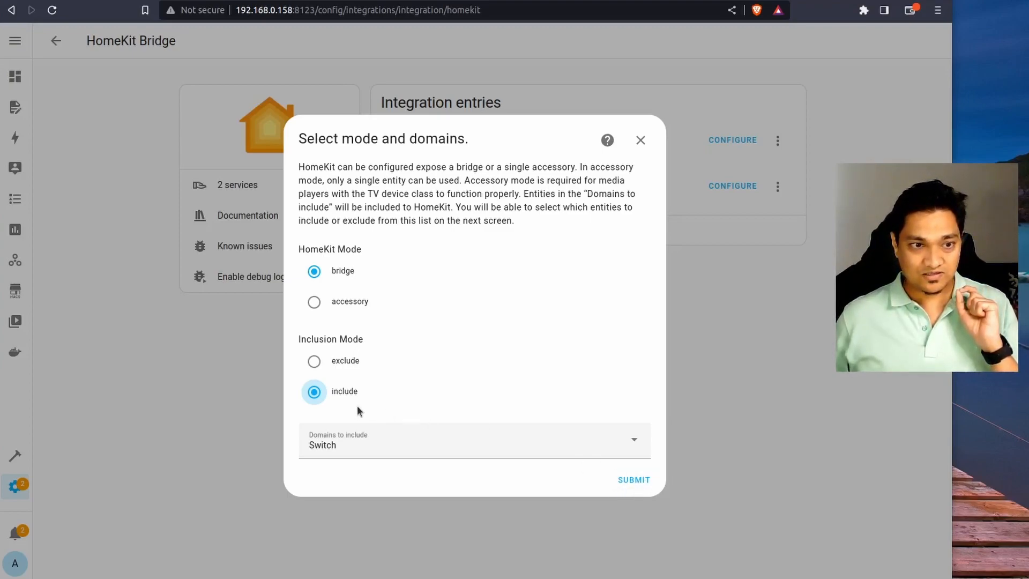
{"action": "left_click", "coordinate": [637, 479]}
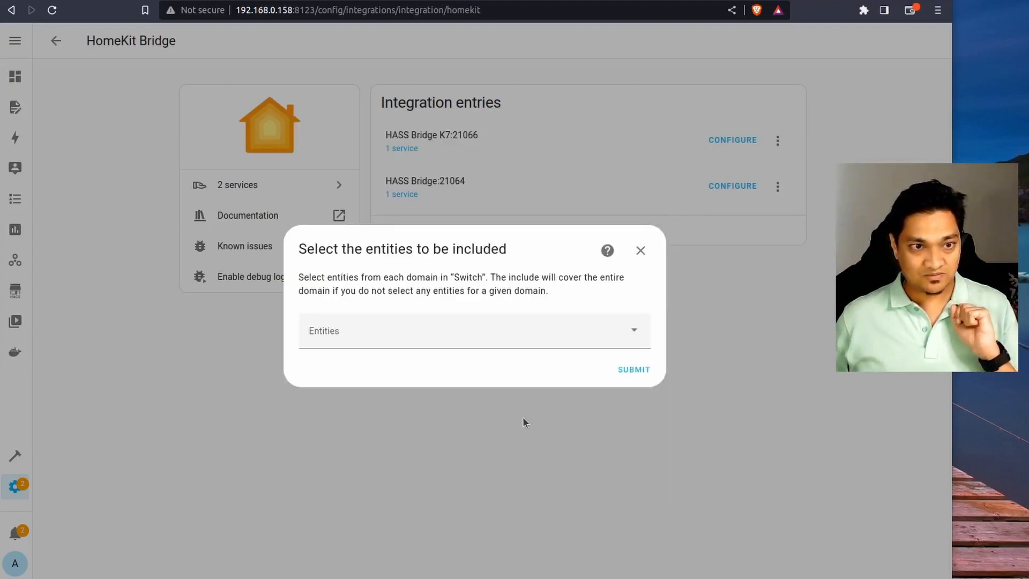
Include only the Office Switch (switch.office_switch) entity, leave the device triggers empty, and save the bridge options
{"action": "left_click", "coordinate": [524, 336]}
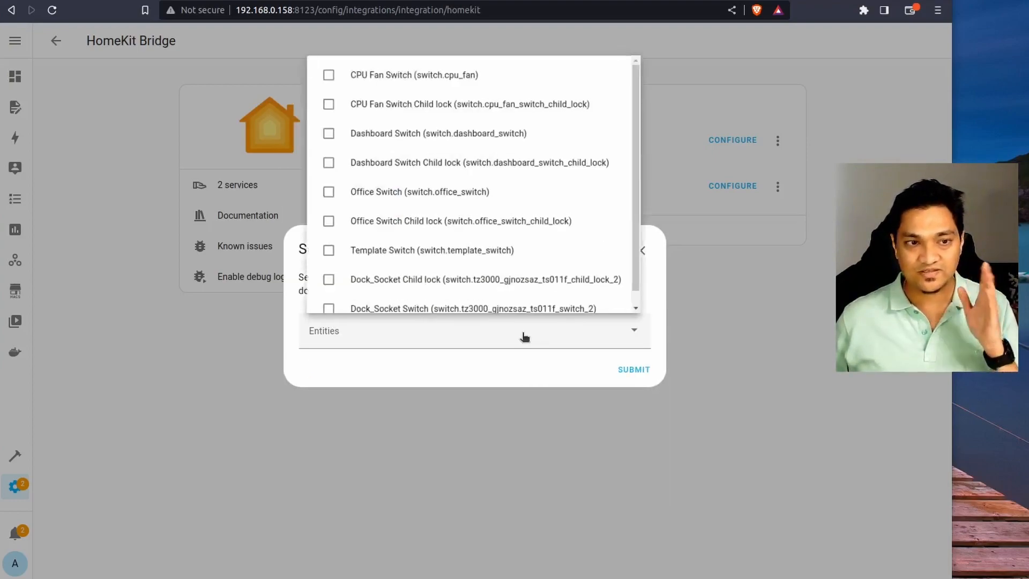
{"action": "left_click", "coordinate": [322, 186]}
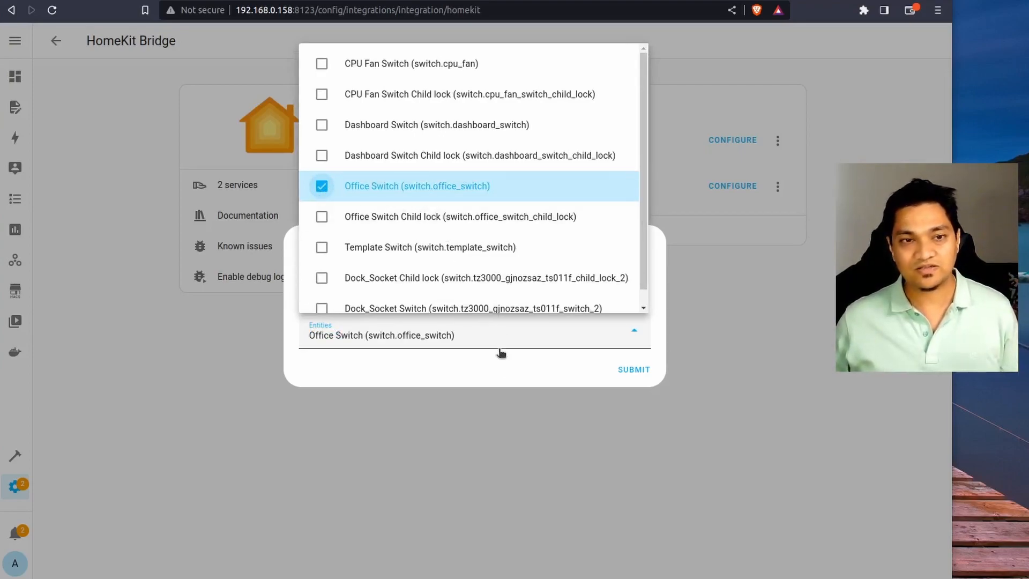
{"action": "left_click", "coordinate": [648, 370]}
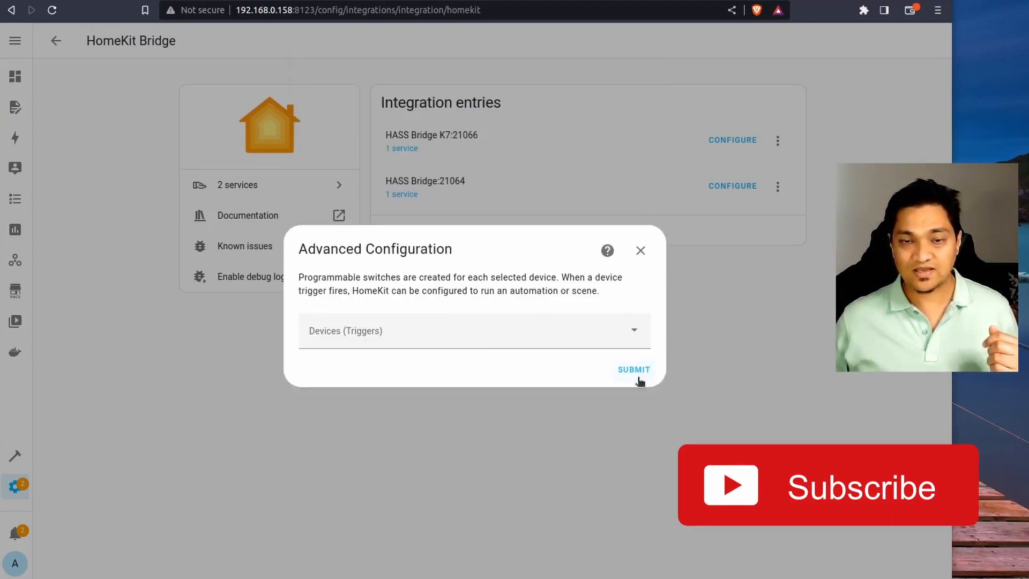
{"action": "left_click", "coordinate": [641, 371]}
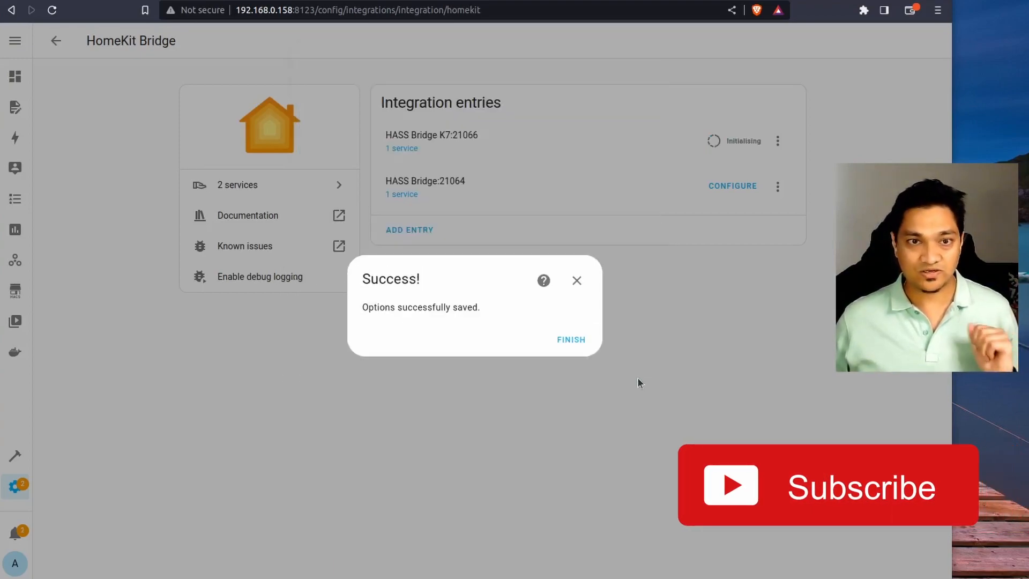
{"action": "left_click", "coordinate": [565, 340]}
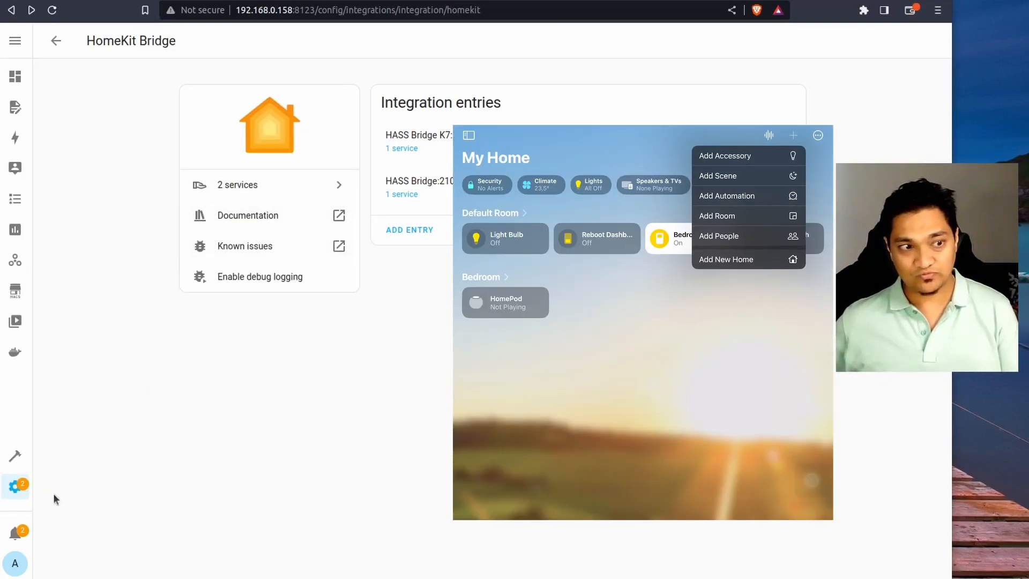
Display the HomeKit pairing notification for scanning, and add the bridge to the Living Room in the Apple Home app under its suggested name
{"action": "left_click", "coordinate": [17, 532]}
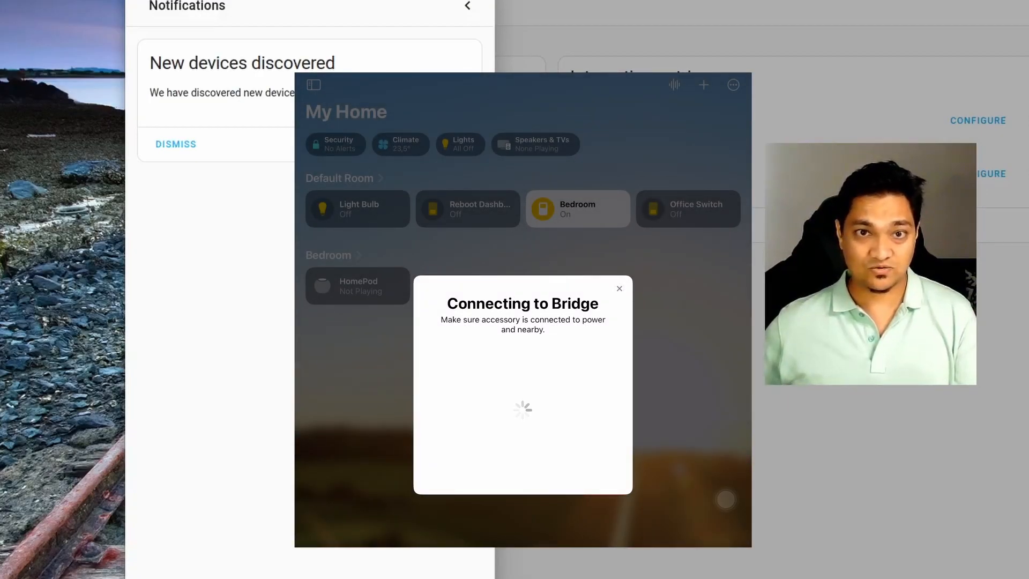
{"action": "left_click", "coordinate": [736, 6]}
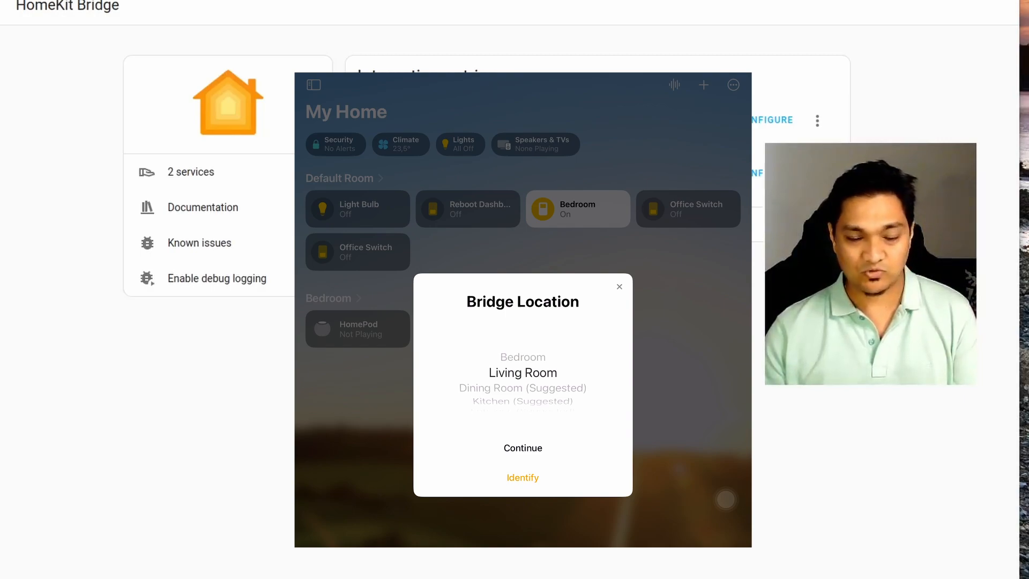
{"action": "left_click", "coordinate": [523, 447]}
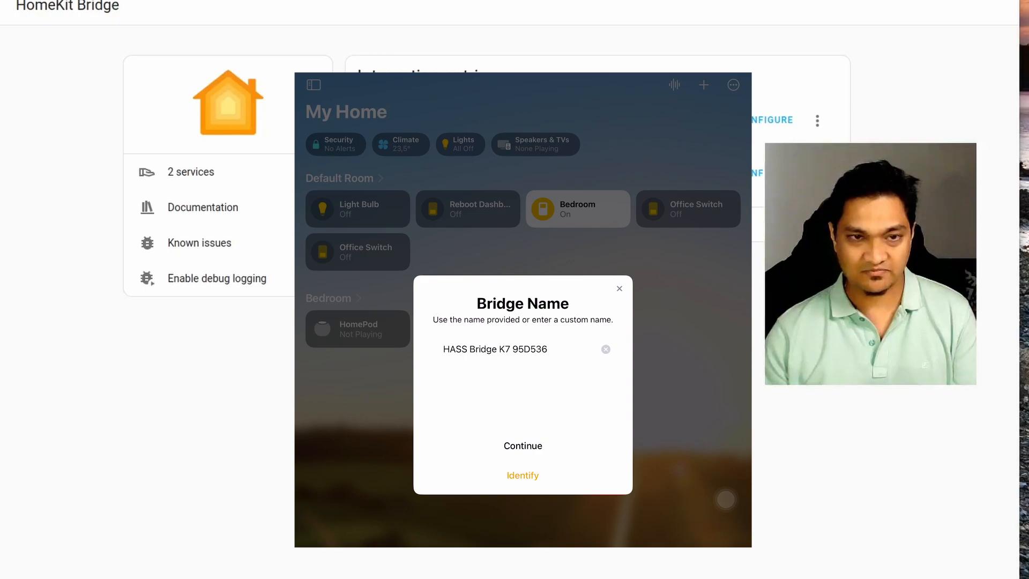
{"action": "left_click", "coordinate": [522, 445]}
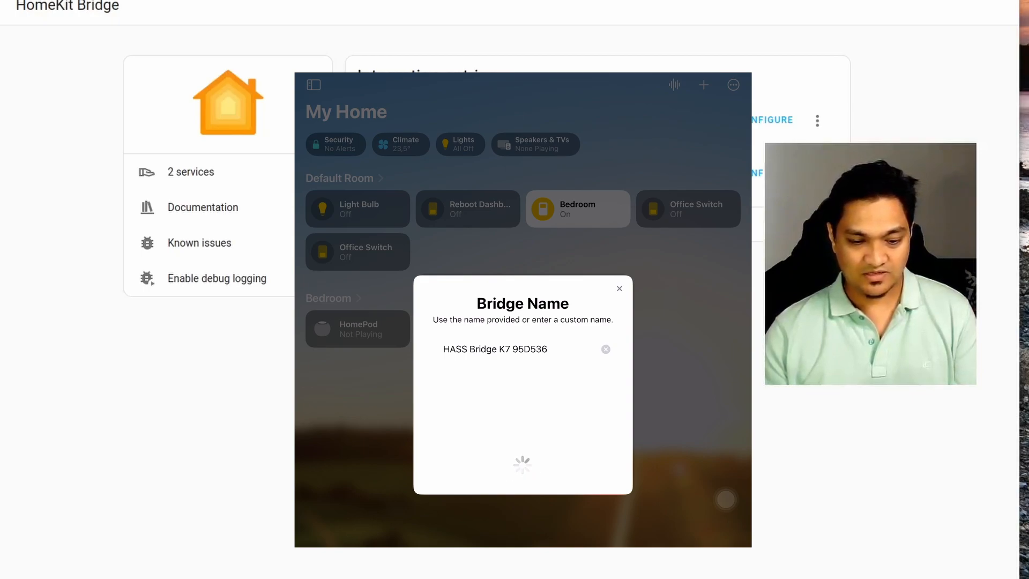
{"action": "left_click", "coordinate": [522, 462]}
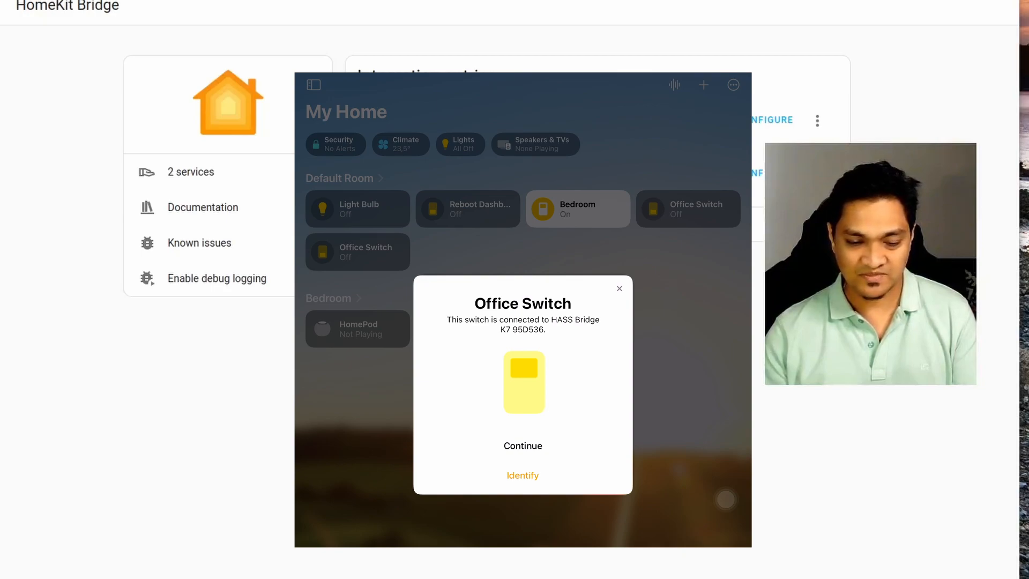
Assign the Office Switch accessory to the Living Room, keep its name, display it as a Switch, and finish the setup
{"action": "left_click", "coordinate": [522, 446]}
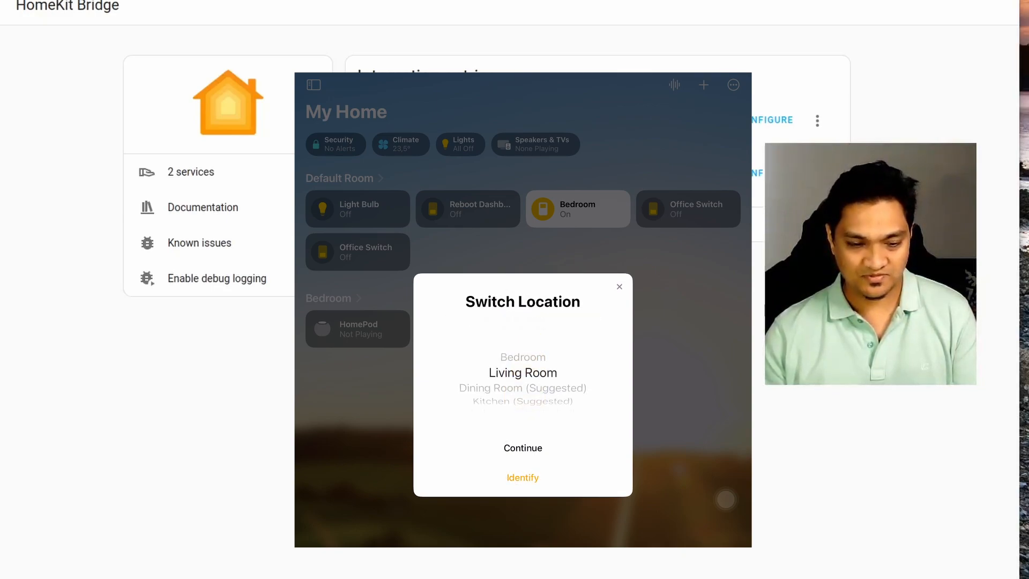
{"action": "left_click", "coordinate": [522, 448]}
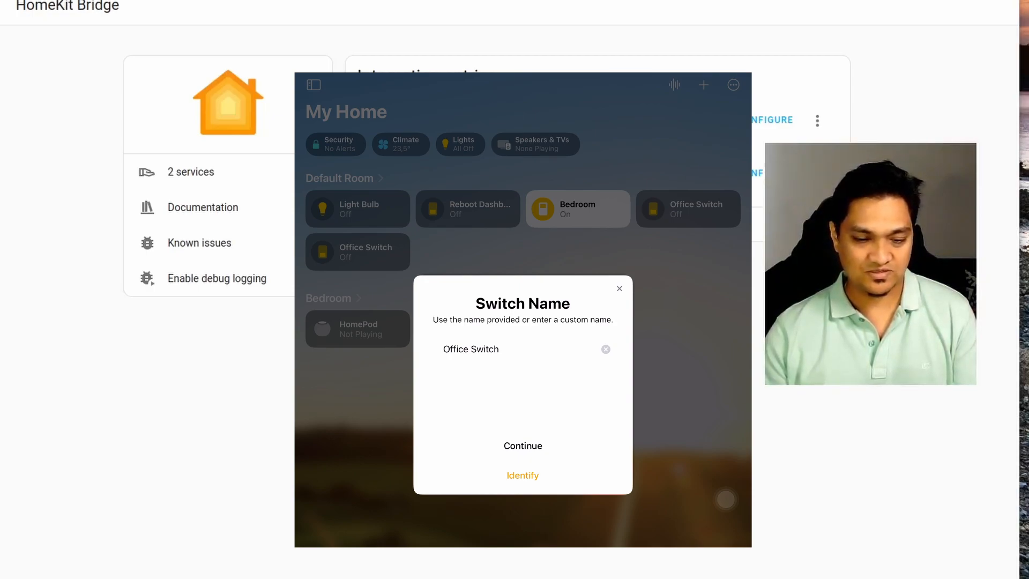
{"action": "left_click", "coordinate": [522, 446]}
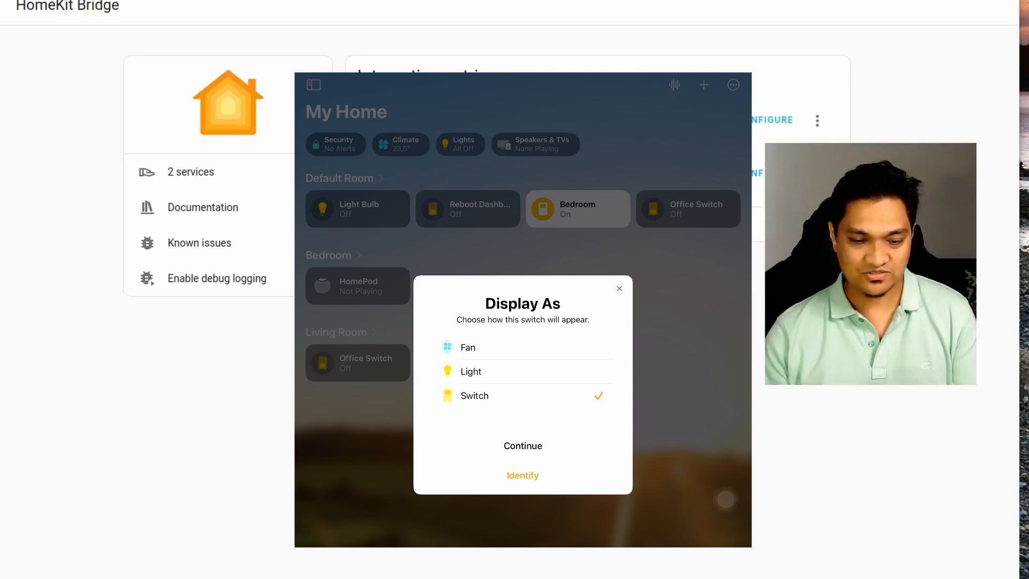
{"action": "left_click", "coordinate": [523, 445]}
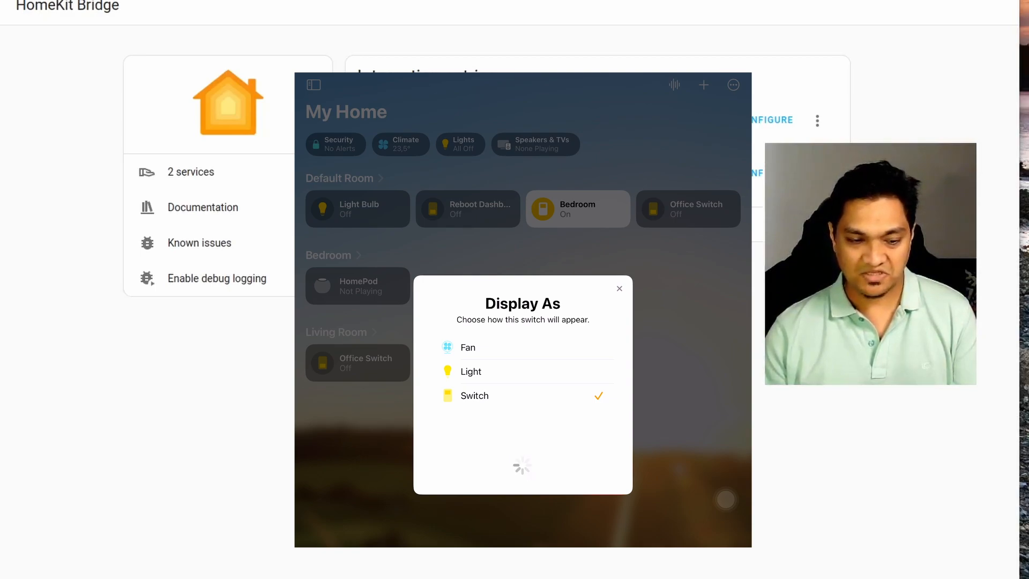
{"action": "left_click", "coordinate": [523, 445]}
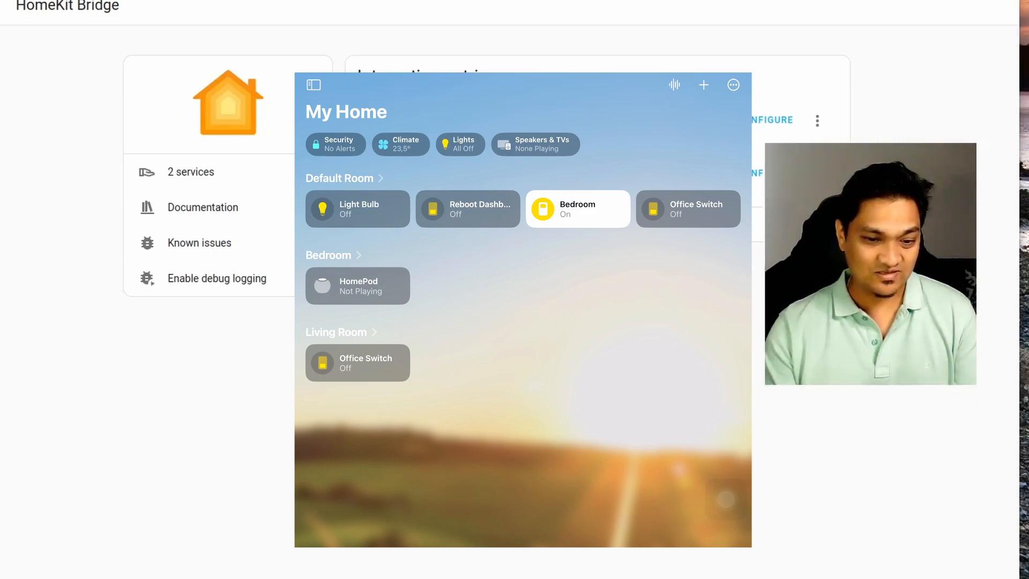
View the controls of the Office Switch in the Default Room, the Office Switch in the Living Room, and the Bedroom HomePod
{"action": "scroll", "coordinate": [522, 310], "scroll_direction": "down", "scroll_amount": 1}
{"action": "left_click", "coordinate": [696, 209]}
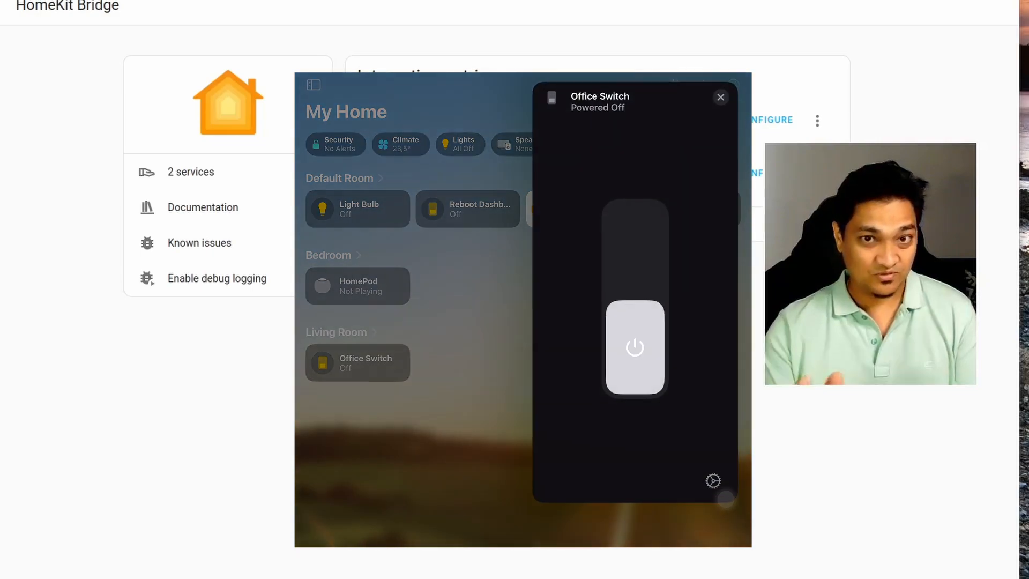
{"action": "left_click", "coordinate": [726, 499]}
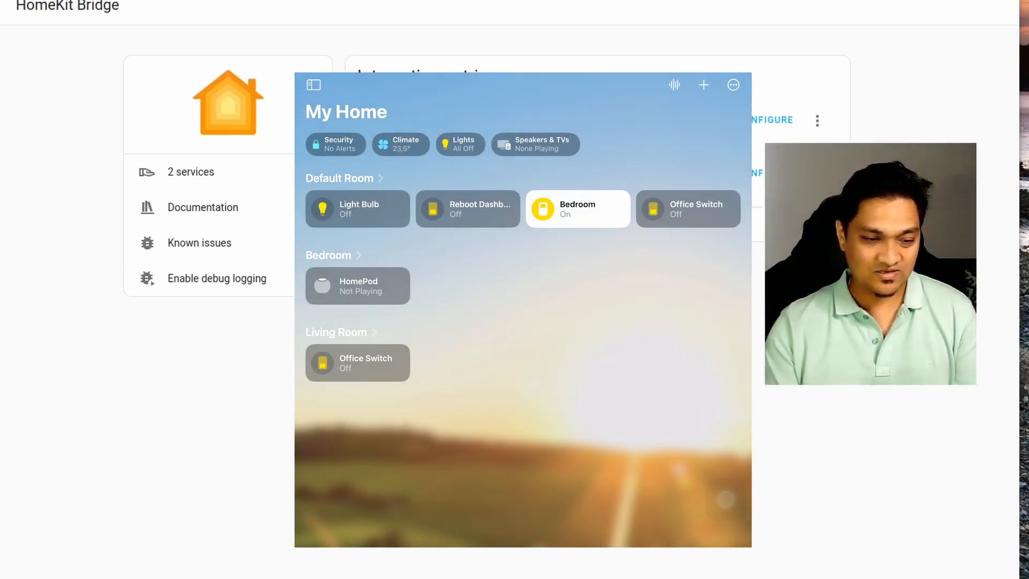
{"action": "left_click", "coordinate": [374, 362]}
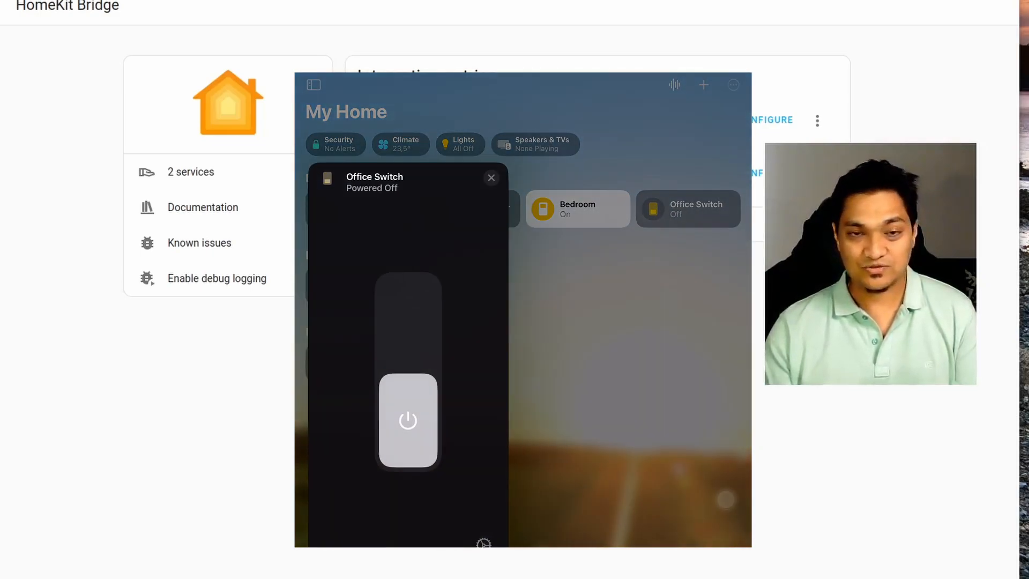
{"action": "left_click", "coordinate": [726, 500]}
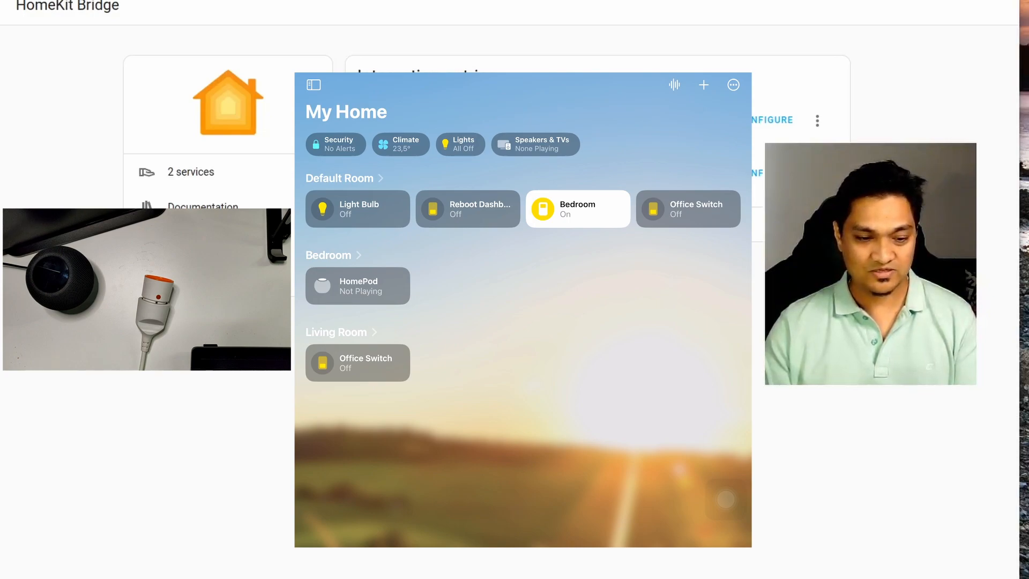
{"action": "left_click", "coordinate": [365, 286]}
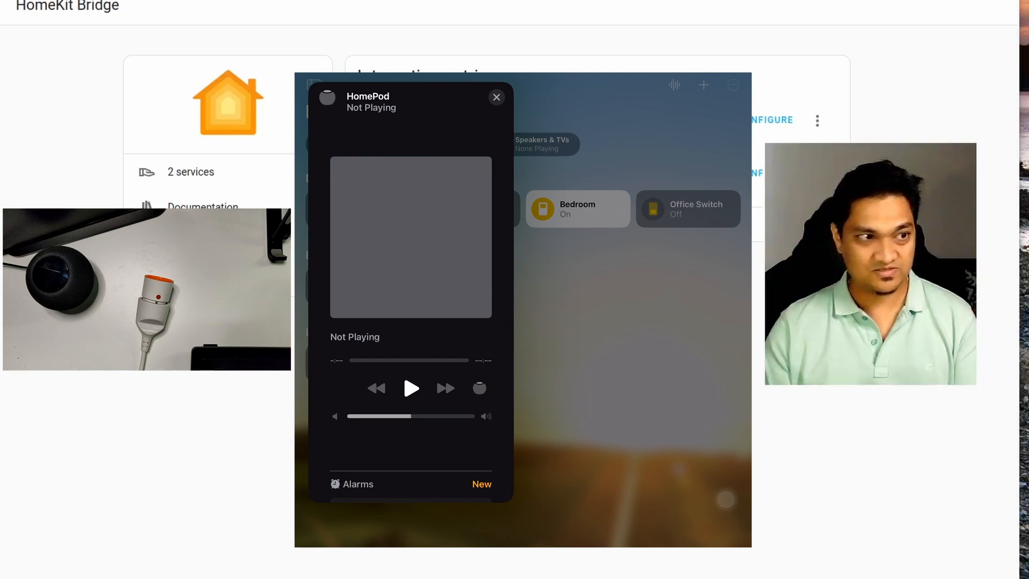
{"action": "left_click", "coordinate": [496, 99]}
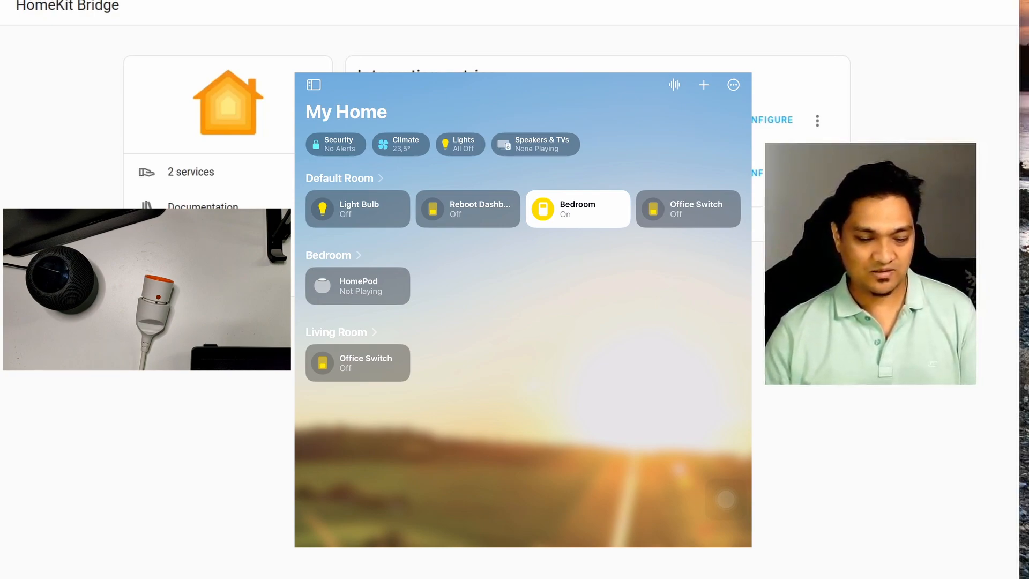
Rename the Living Room's Office Switch accessory to Table Switch in its accessory settings
{"action": "left_click", "coordinate": [365, 363]}
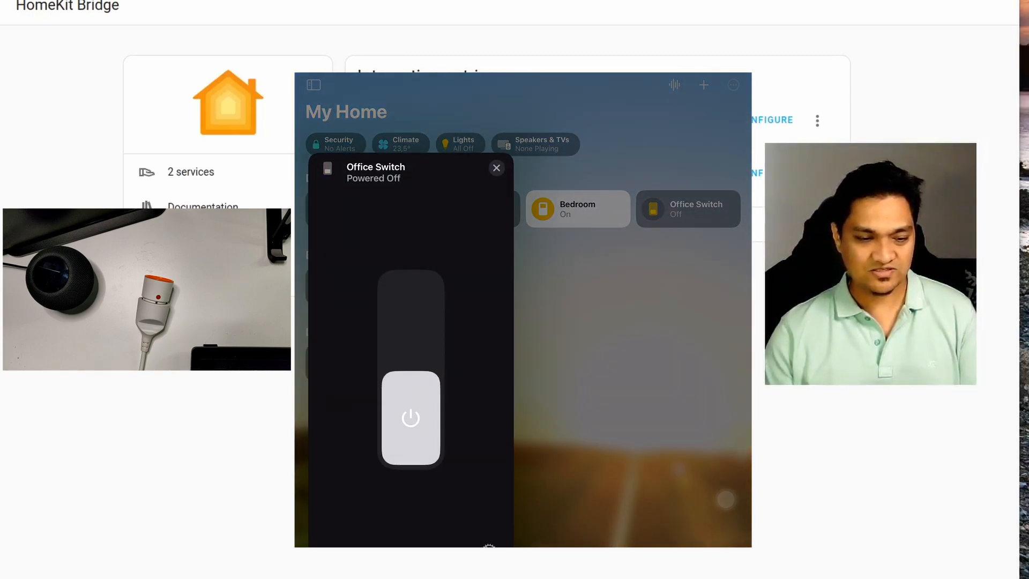
{"action": "scroll", "coordinate": [410, 348], "scroll_direction": "down", "scroll_amount": 8}
{"action": "left_click", "coordinate": [413, 292]}
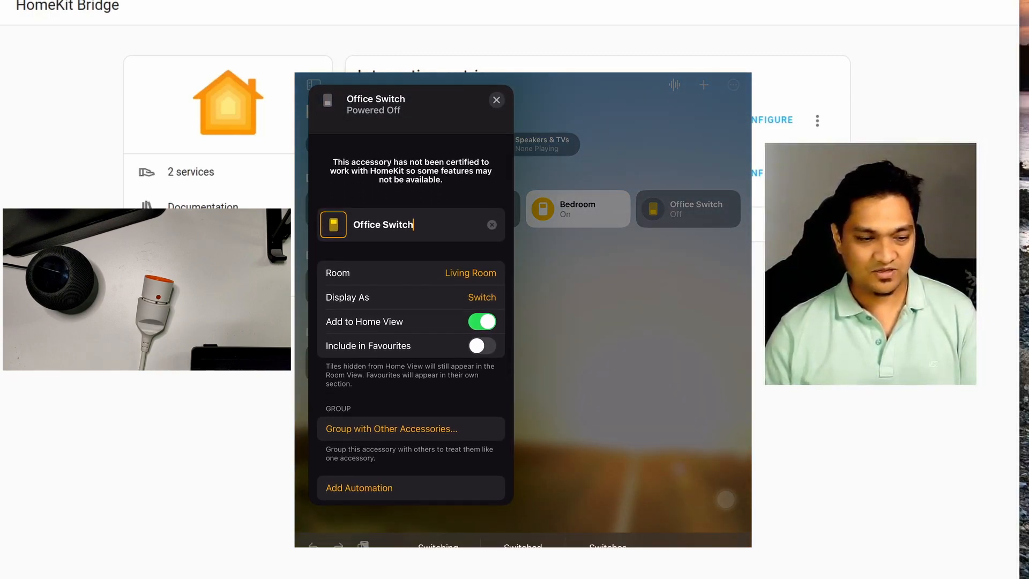
{"action": "key", "text": "BackSpace"}
{"action": "key", "text": "BackSpace"}
{"action": "key", "text": "BackSpace"}
{"action": "key", "text": "BackSpace"}
{"action": "key", "text": "BackSpace"}
{"action": "key", "text": "BackSpace"}
{"action": "key", "text": "BackSpace"}
{"action": "key", "text": "BackSpace"}
{"action": "key", "text": "BackSpace"}
{"action": "key", "text": "BackSpace"}
{"action": "key", "text": "BackSpace"}
{"action": "key", "text": "BackSpace"}
{"action": "key", "text": "BackSpace"}
{"action": "type", "text": "Table Switch"}
{"action": "key", "text": "Return"}
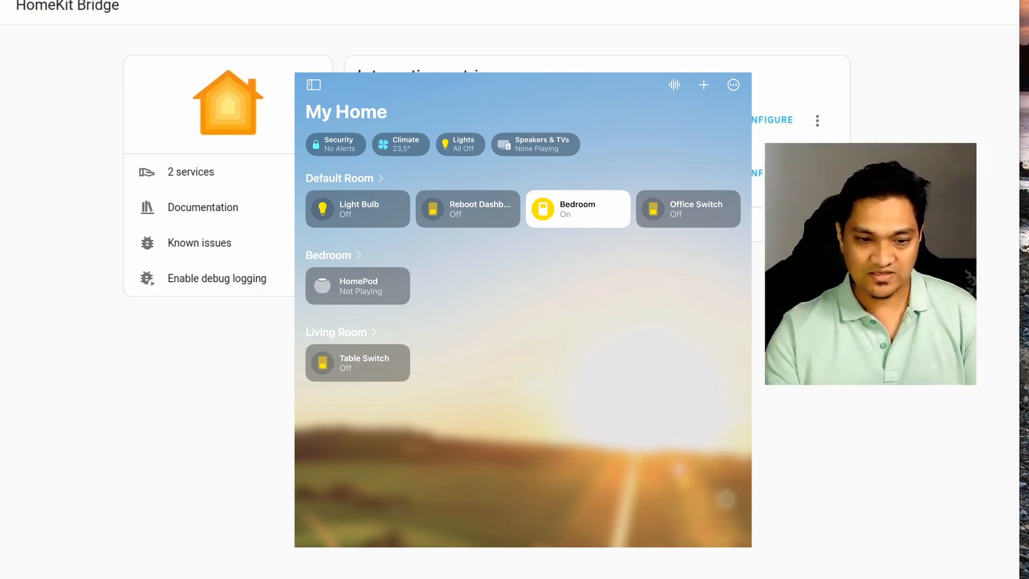
Open the Living Room HASS Bridge K7 from the home's hubs and bridges settings and view the accessories it provides
{"action": "left_click", "coordinate": [733, 85]}
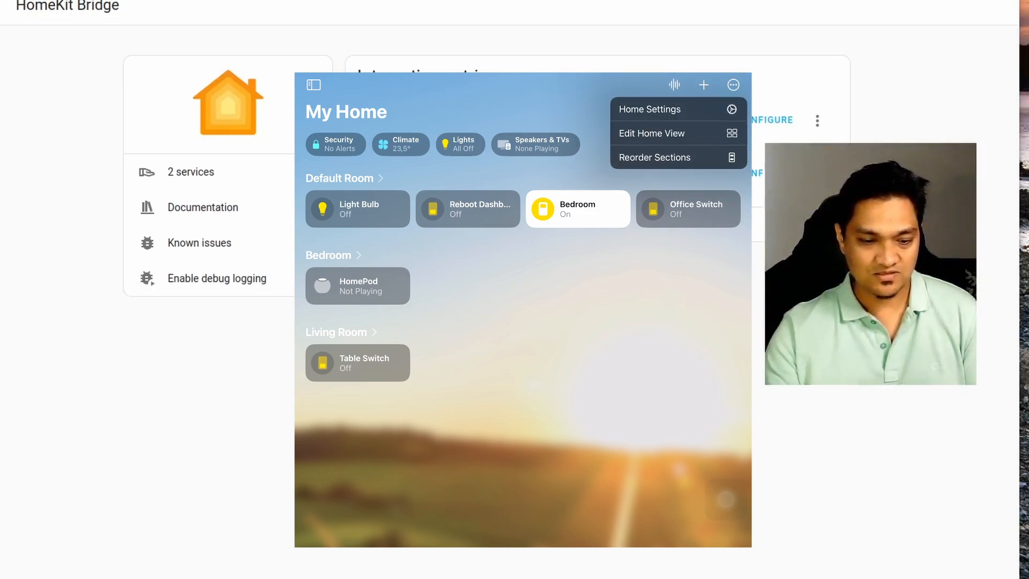
{"action": "left_click", "coordinate": [650, 109]}
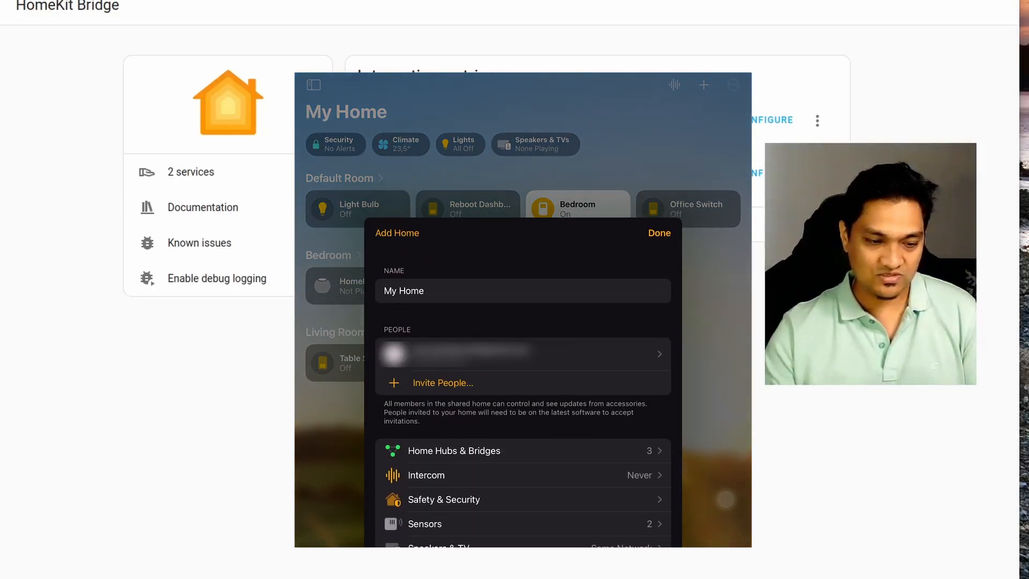
{"action": "scroll", "coordinate": [523, 375], "scroll_direction": "down", "scroll_amount": 5}
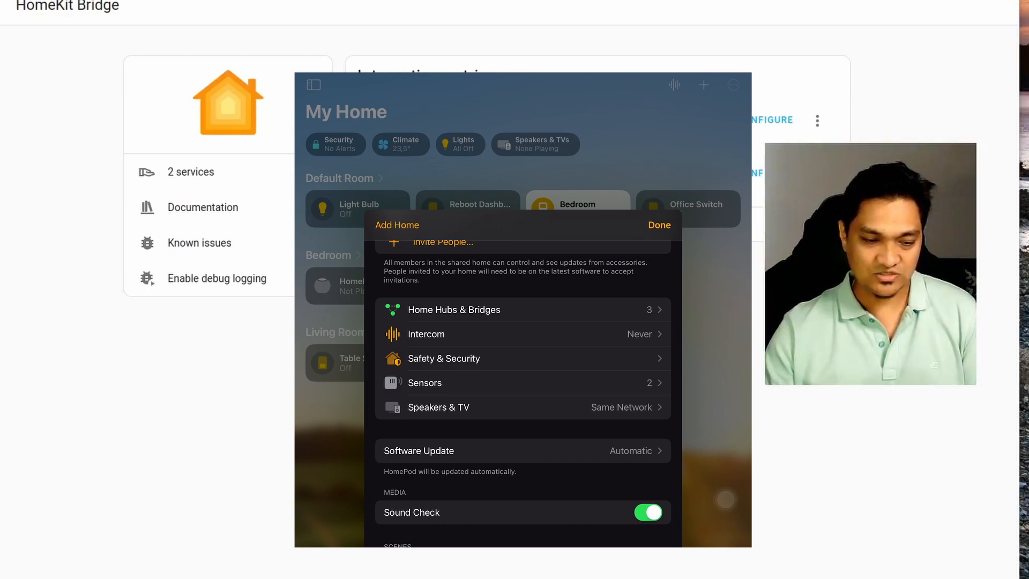
{"action": "left_click", "coordinate": [453, 309]}
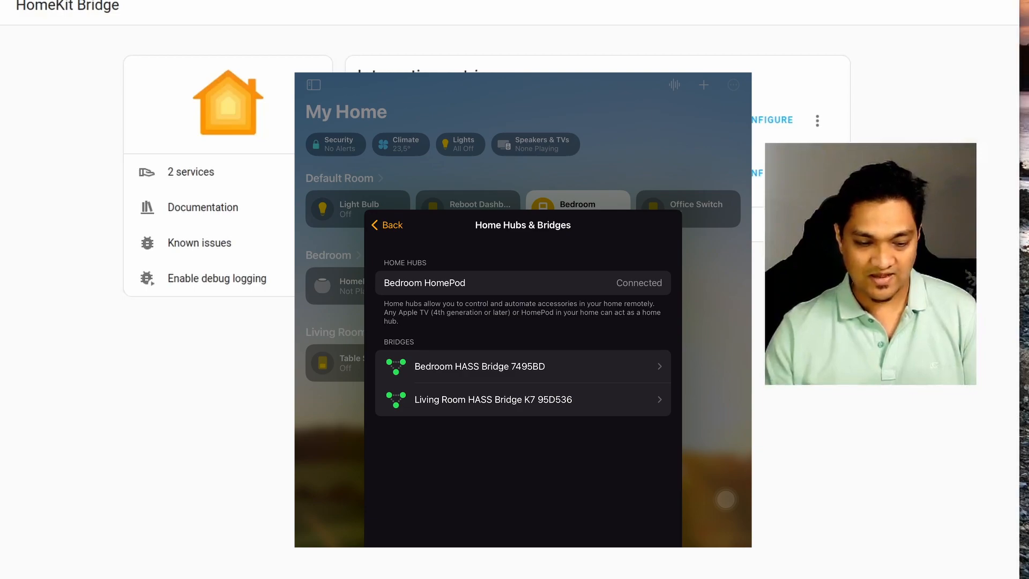
{"action": "left_click", "coordinate": [493, 399]}
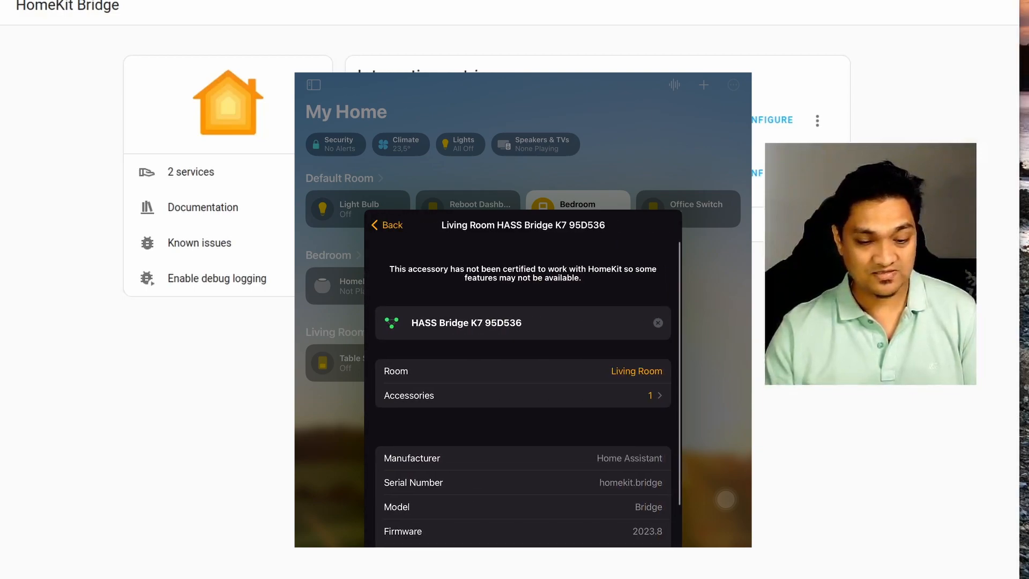
{"action": "left_click", "coordinate": [522, 395]}
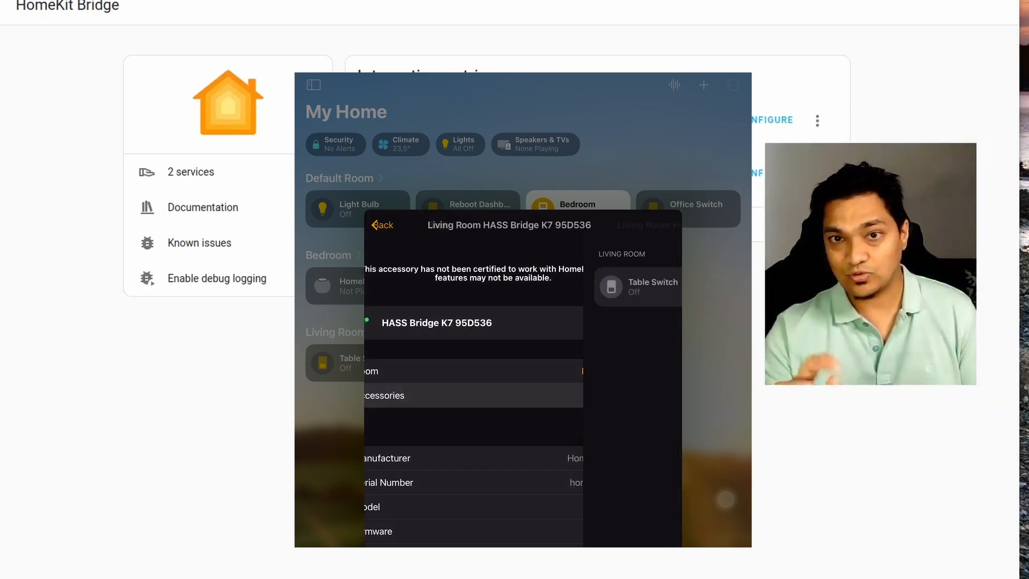